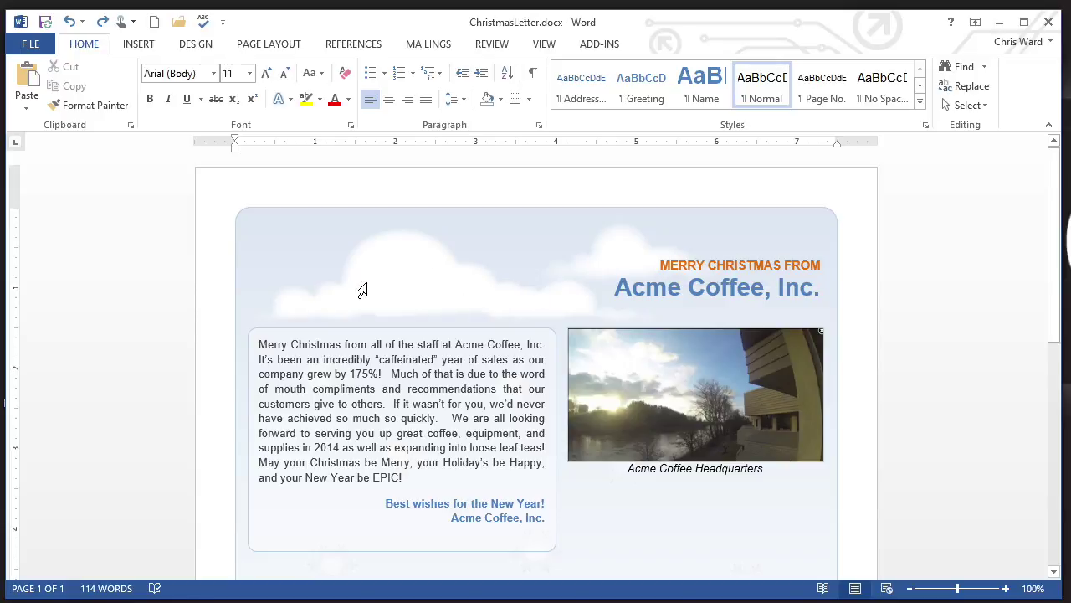
Step: Add a 3.5 × 6 inch drawing canvas from the Shapes gallery and set it to In Front of Text
scroll(679, 495, "down", 5)
scroll(701, 489, "down", 5)
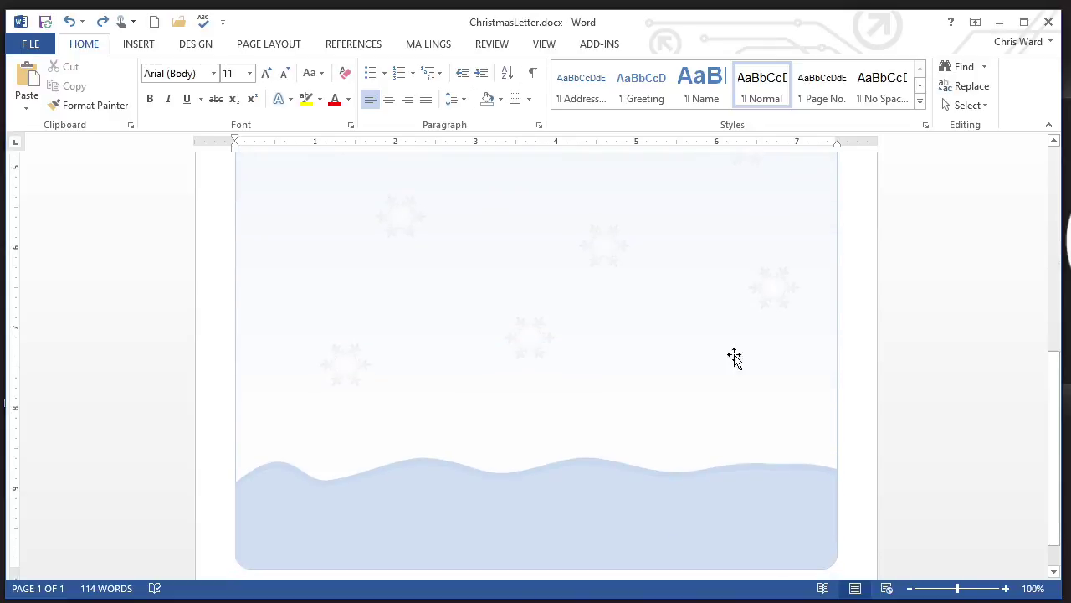
scroll(490, 404, "up", 7)
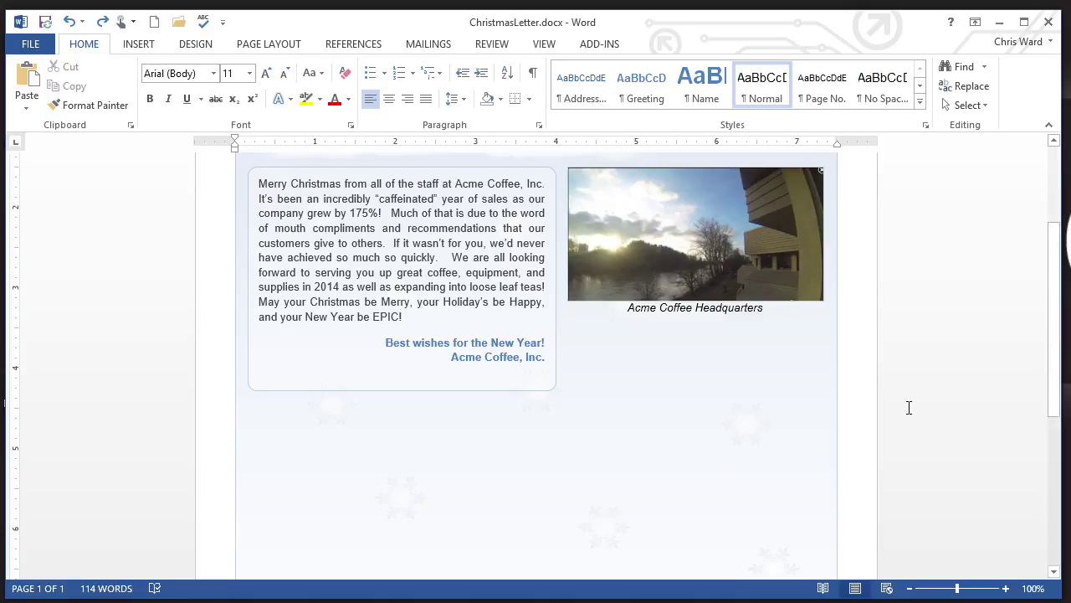
scroll(833, 389, "up", 3)
scroll(834, 390, "up", 1)
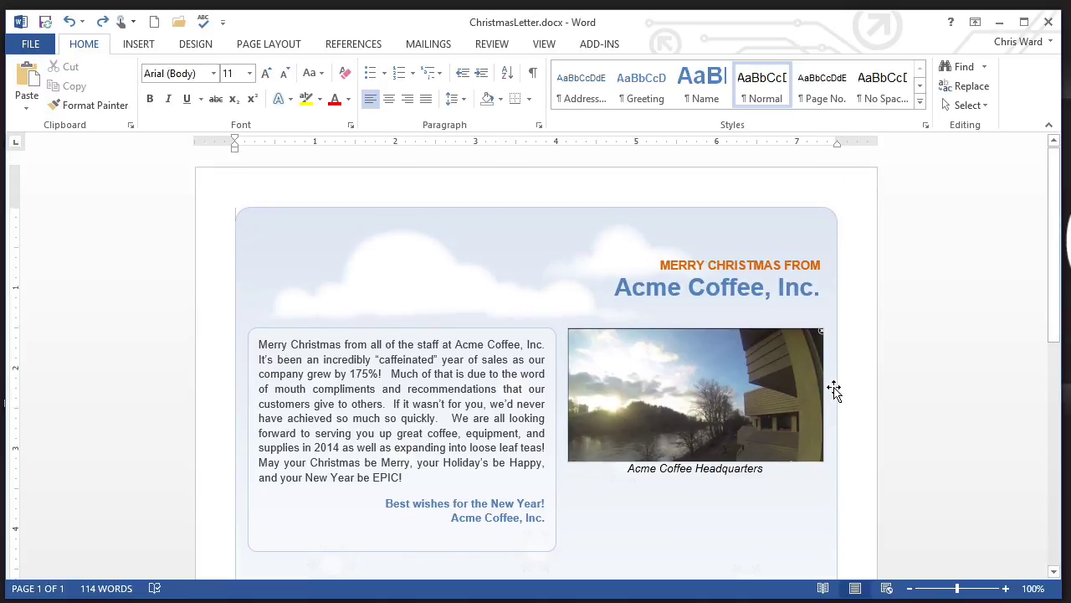
scroll(834, 391, "down", 2)
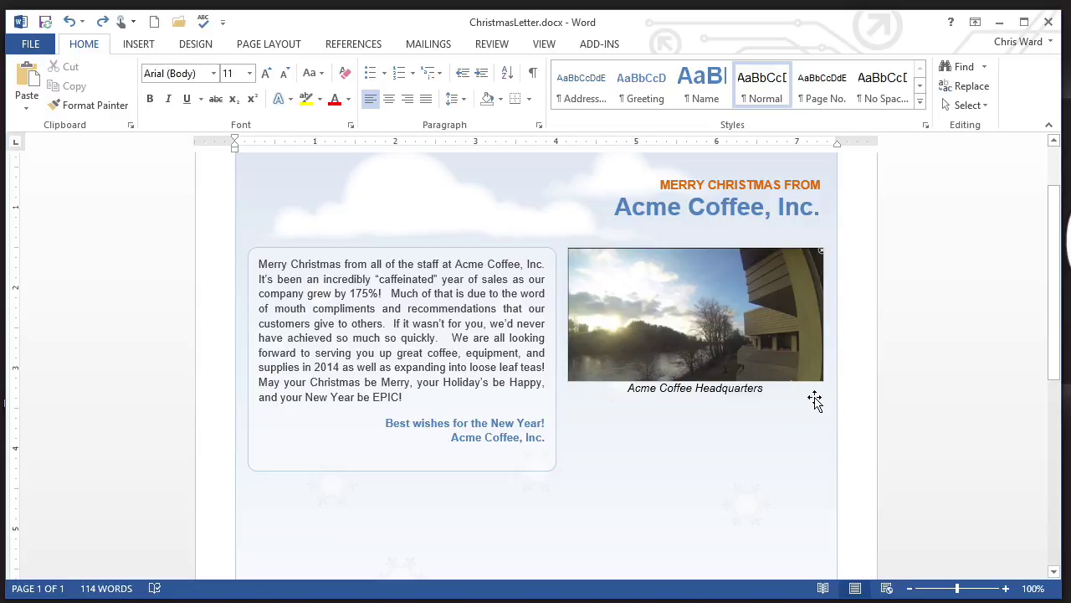
scroll(770, 430, "up", 2)
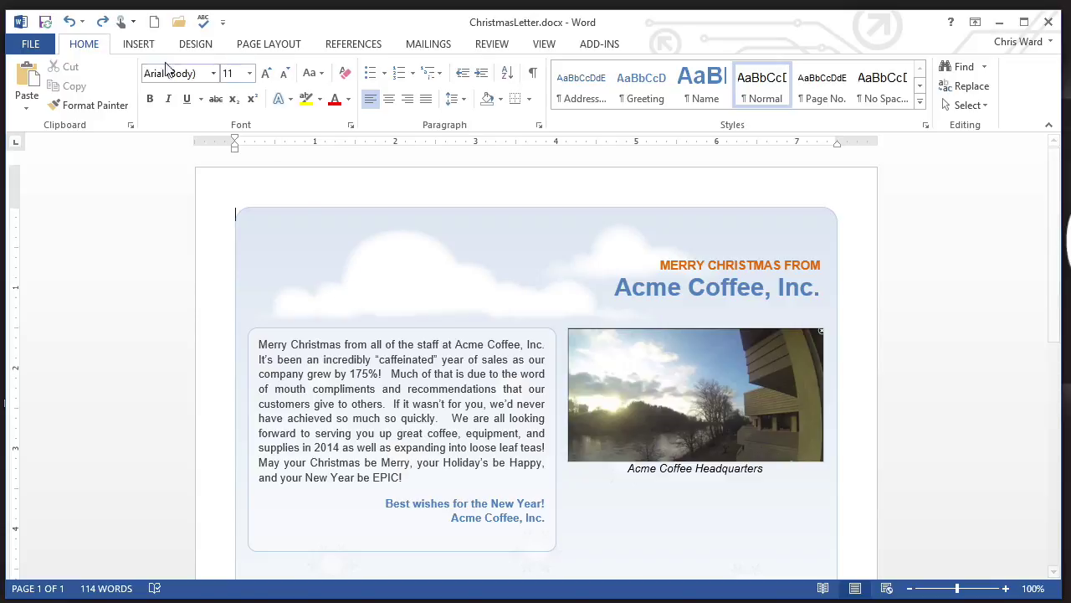
left_click(139, 44)
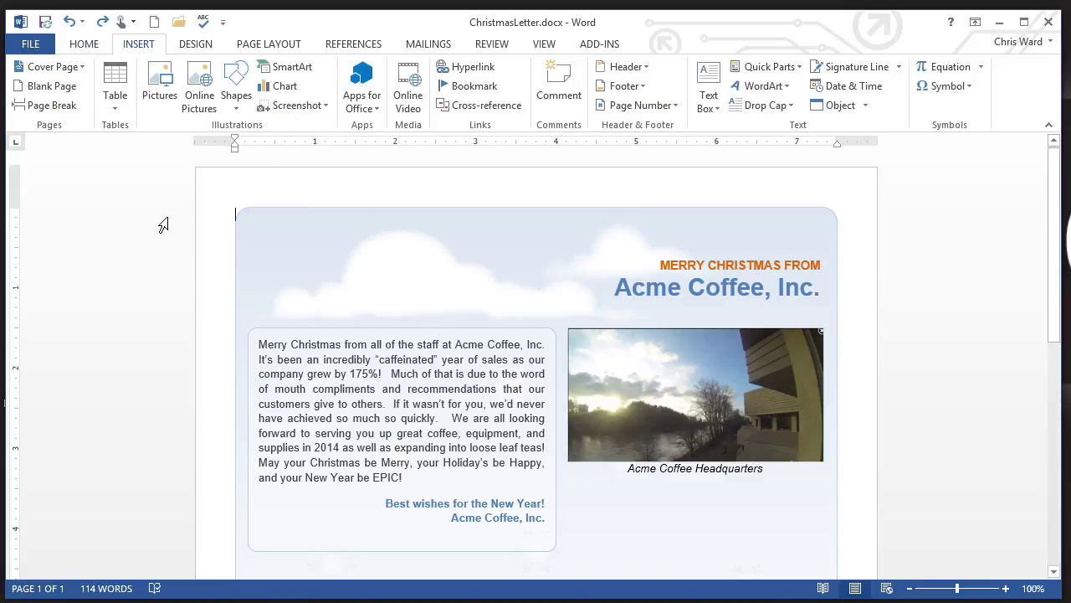
left_click(235, 108)
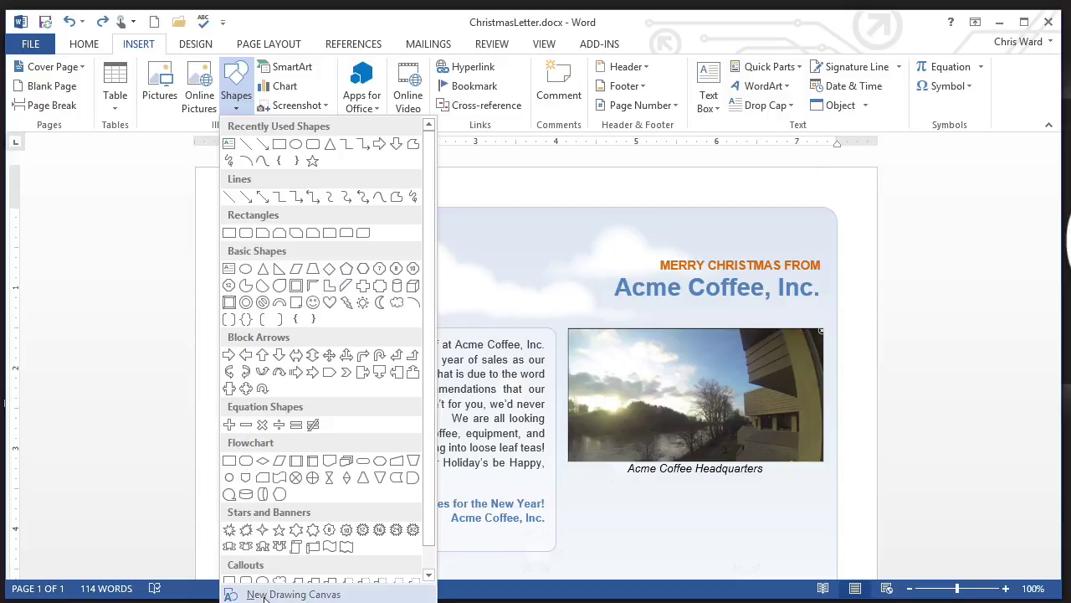
left_click(290, 593)
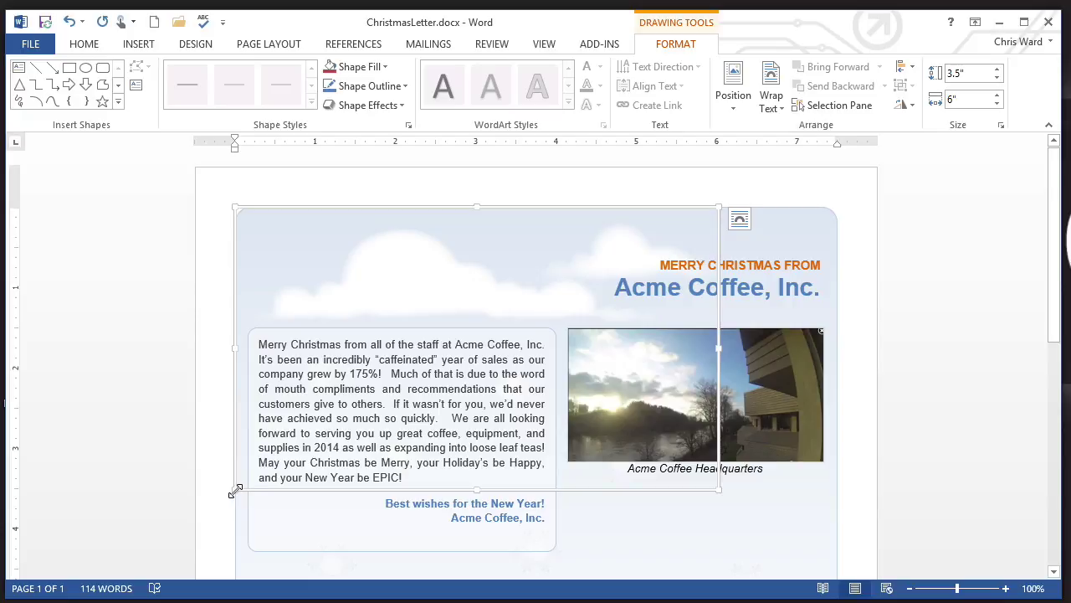
left_click(739, 221)
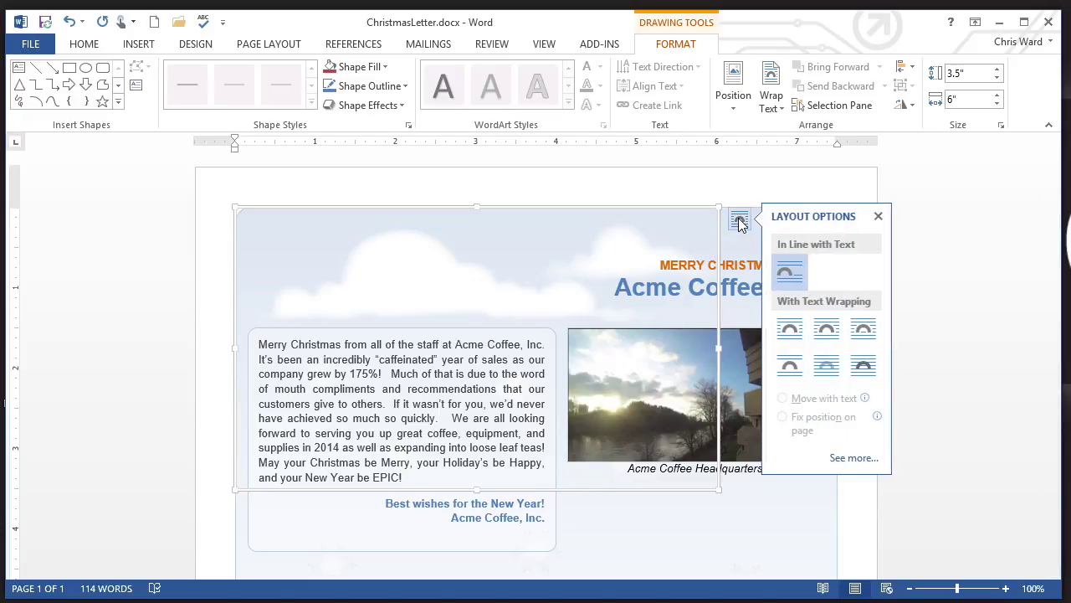
left_click(864, 368)
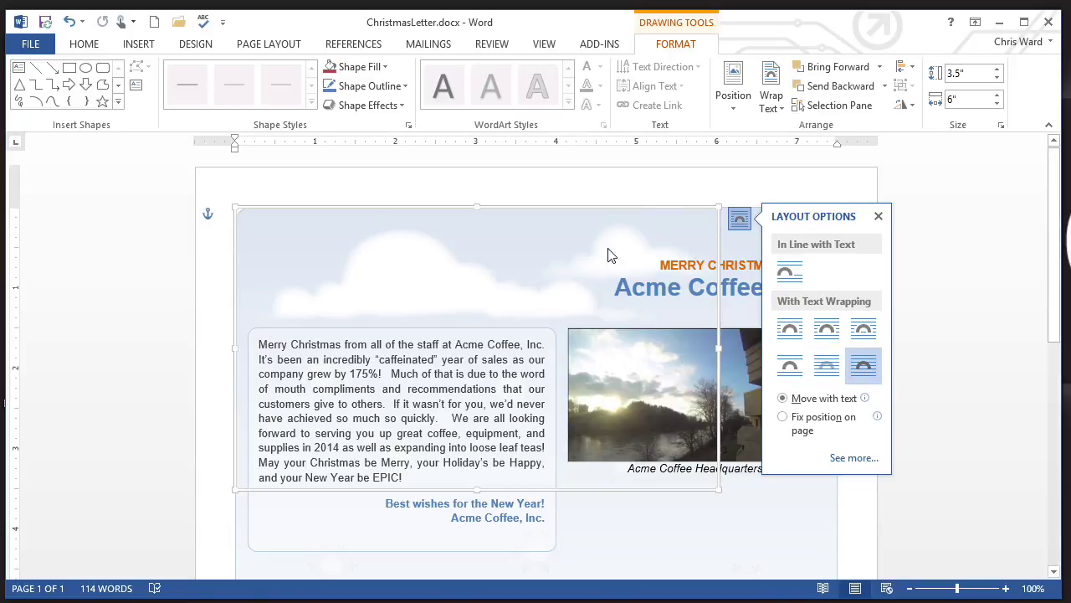
Step: Drag the empty canvas beneath the letter text above the wave, then widen it to 6.84 inches
left_click(879, 216)
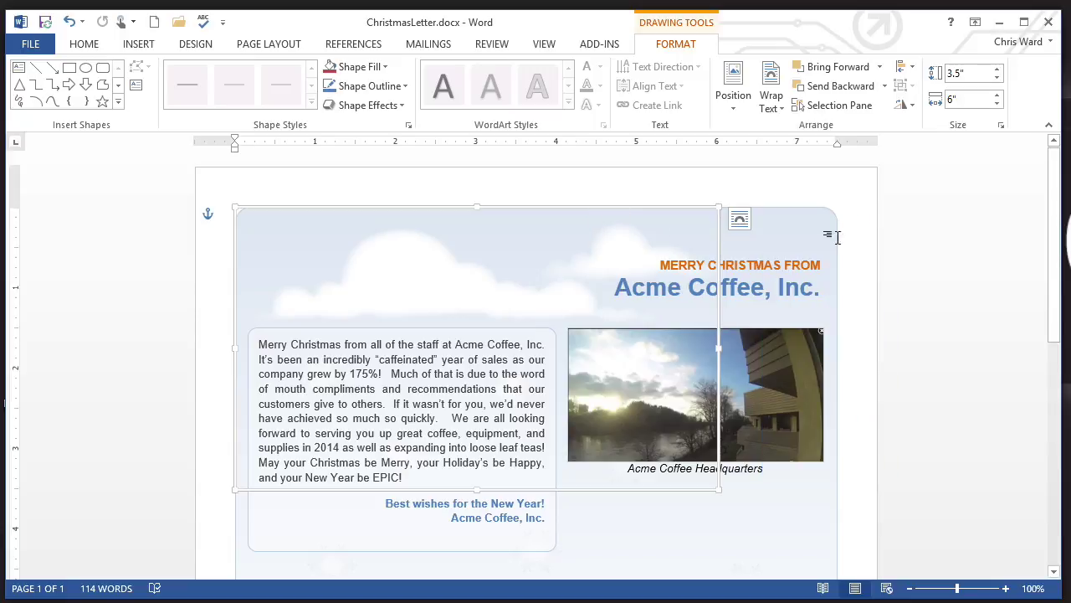
left_click_drag(553, 207, 641, 272)
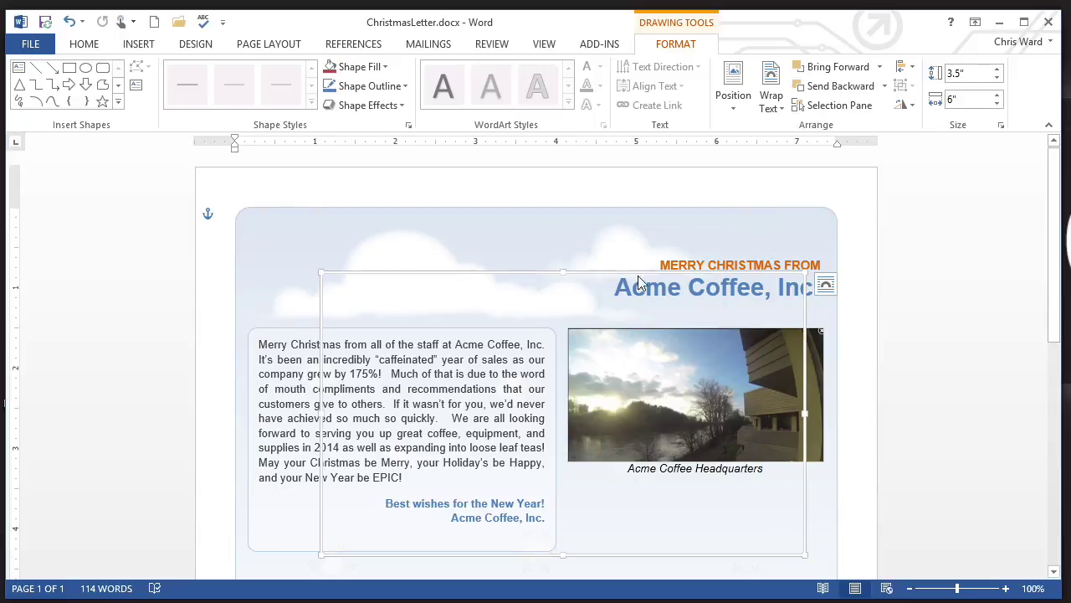
scroll(979, 356, "down", 2)
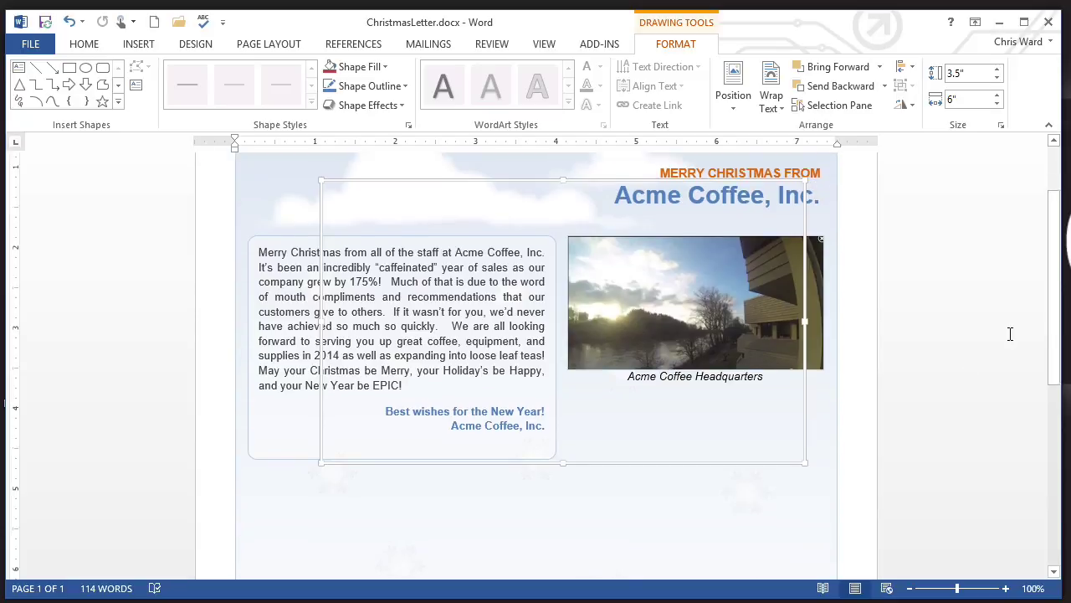
scroll(577, 486, "down", 1)
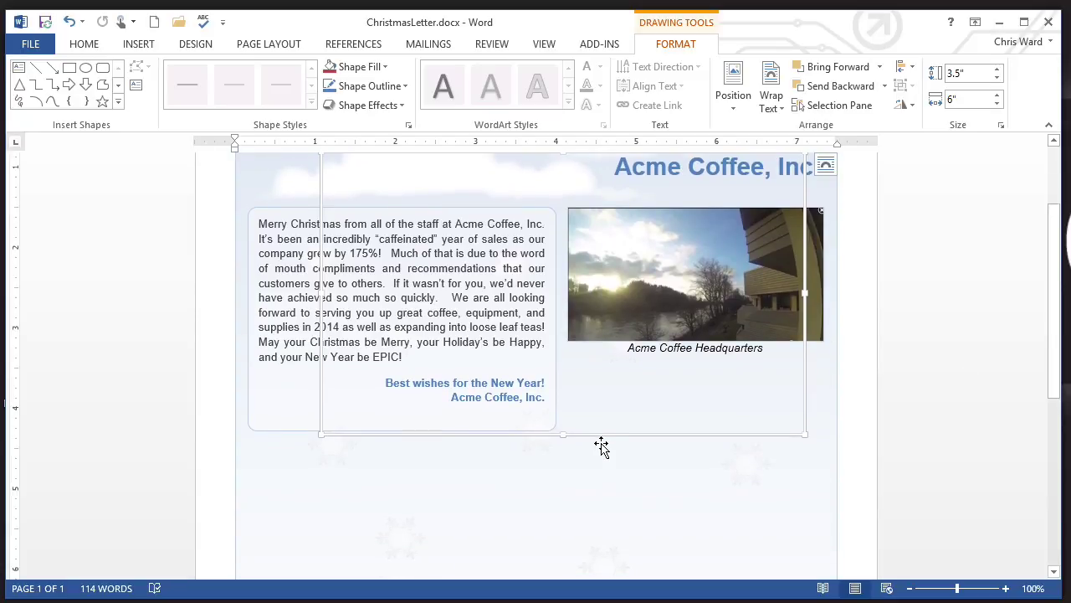
scroll(614, 551, "down", 1)
left_click_drag(602, 435, 551, 448)
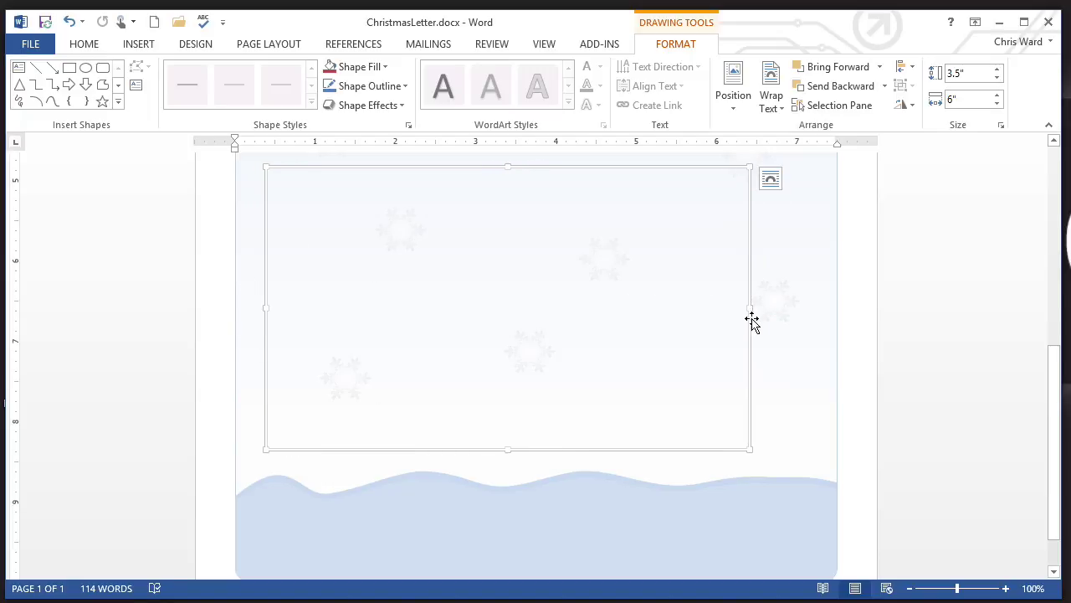
left_click_drag(750, 307, 818, 311)
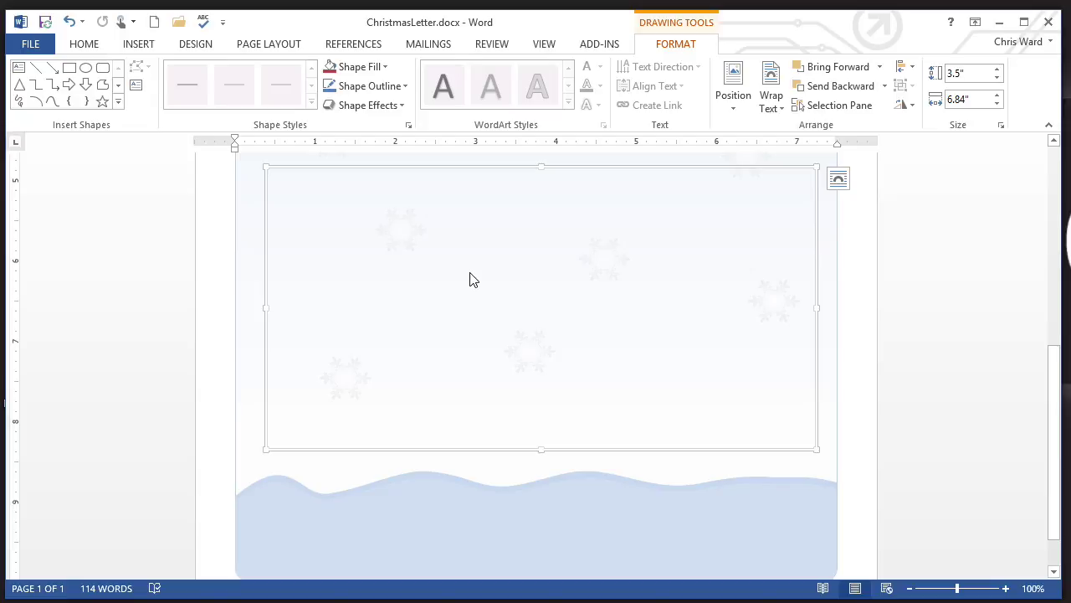
Step: Scribble the first freehand letters of the first signature in the canvas's upper left
left_click(18, 101)
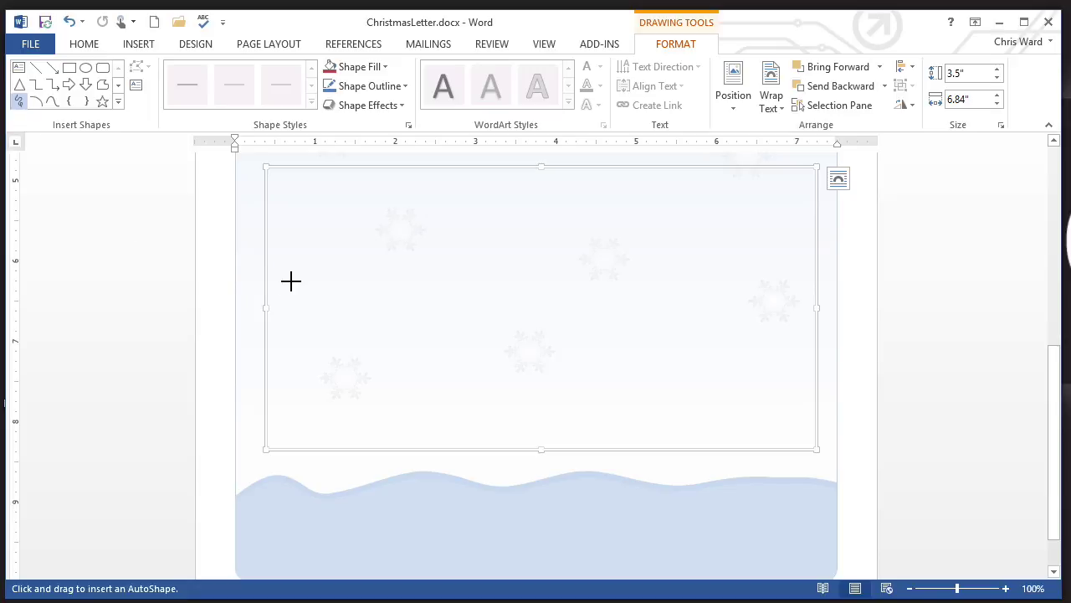
left_click(290, 281)
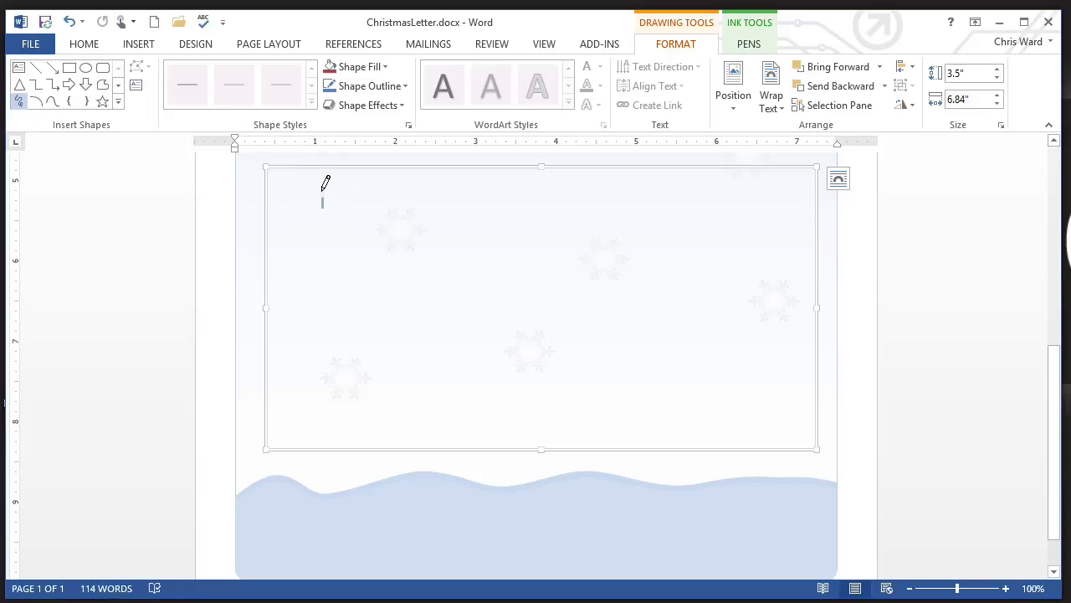
mouse_move(323, 185)
left_mouse_down()
mouse_move(371, 223)
mouse_move(389, 210)
left_mouse_up()
left_click(400, 198)
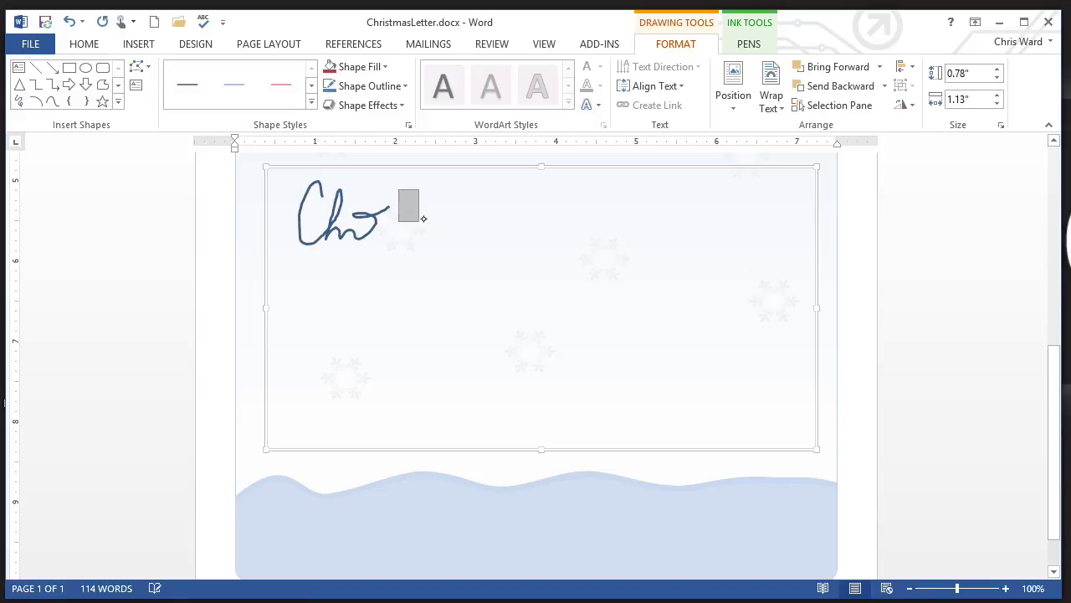
Step: Scribble the next letter and the rest of the first signature's surname
left_click(18, 102)
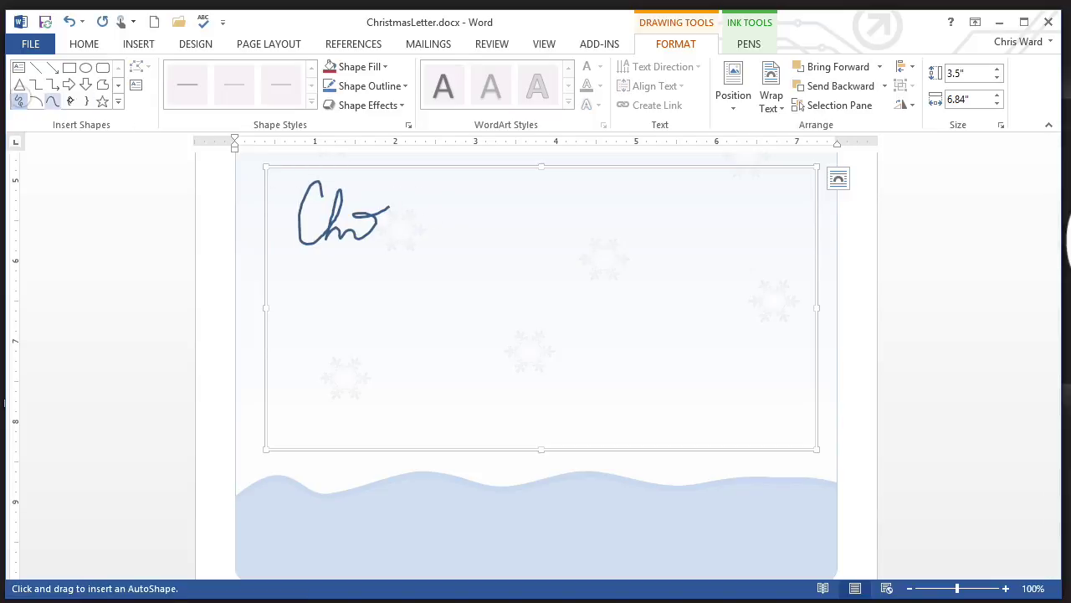
mouse_move(405, 203)
left_mouse_down()
mouse_move(426, 216)
mouse_move(444, 195)
left_mouse_up()
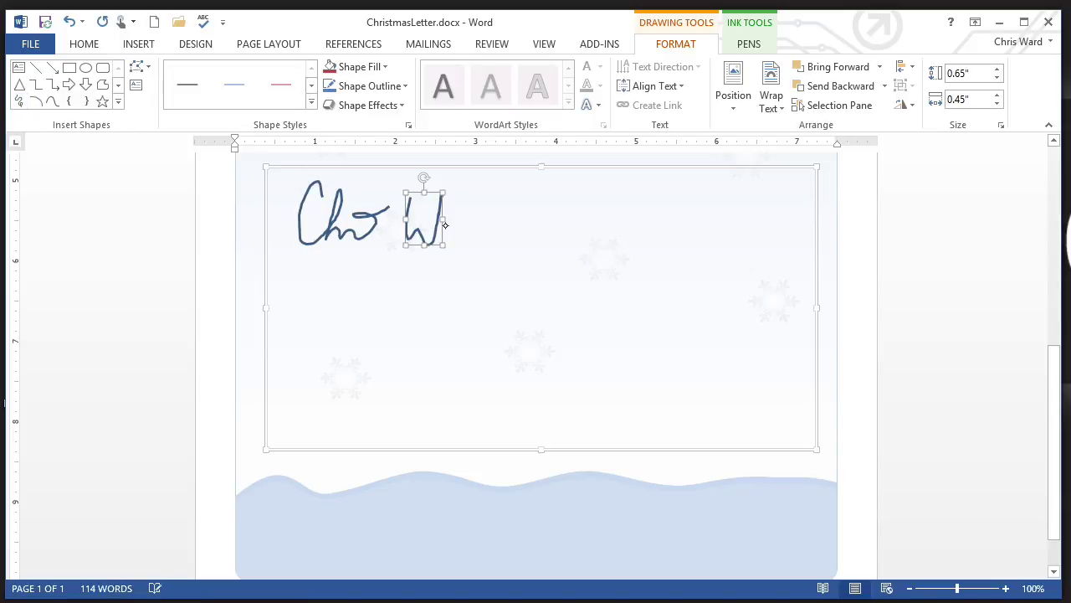
left_click(445, 226)
left_click(18, 101)
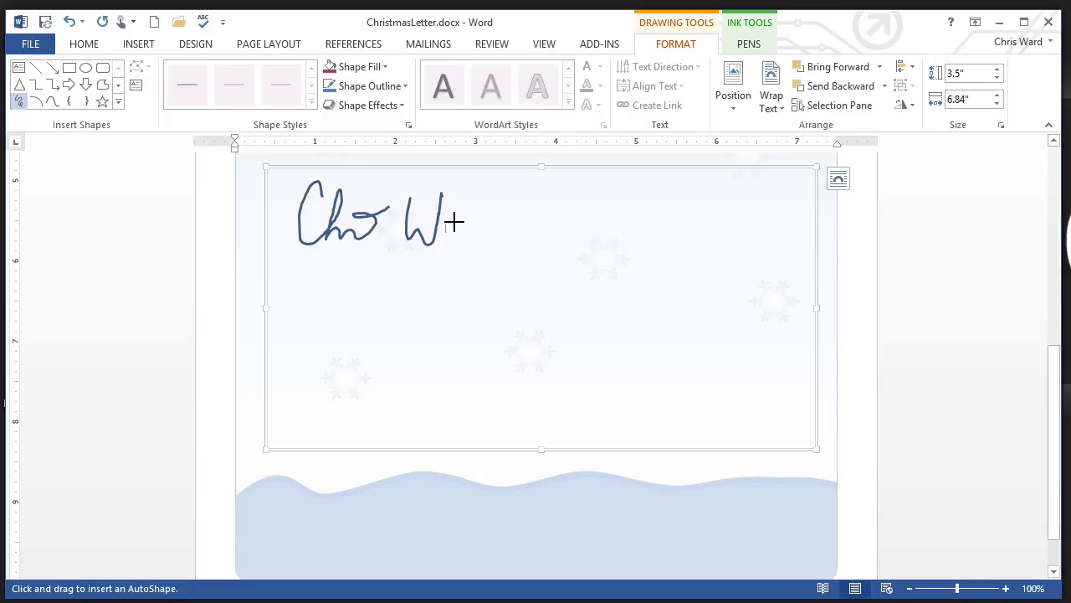
mouse_move(455, 234)
left_mouse_down()
mouse_move(463, 222)
mouse_move(510, 219)
mouse_move(516, 241)
left_mouse_up()
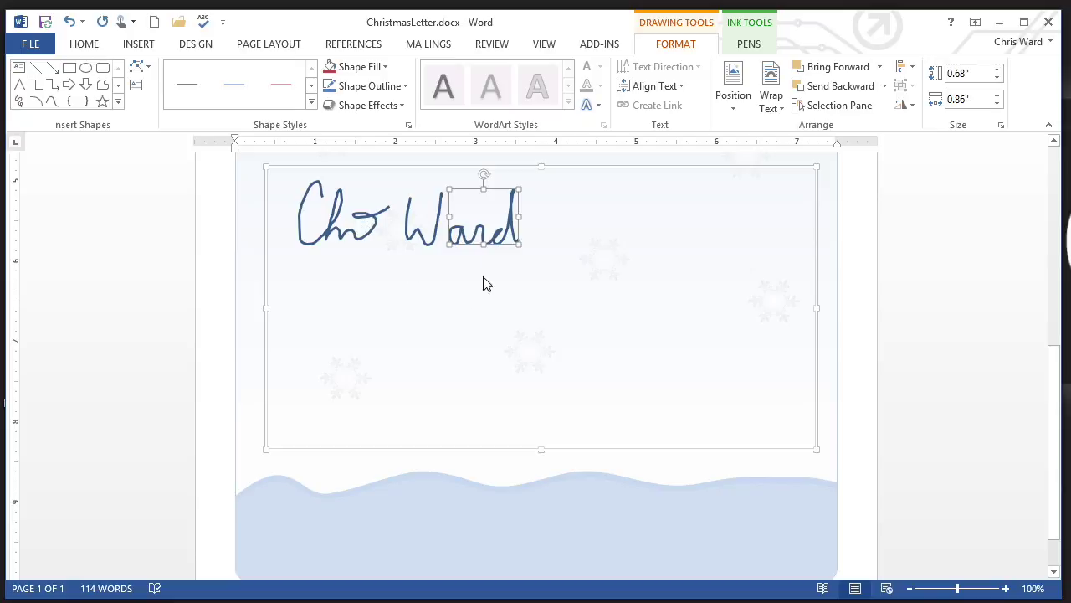
Step: Scribble a second first name below the first signature, then the second surname beside it
left_click(21, 101)
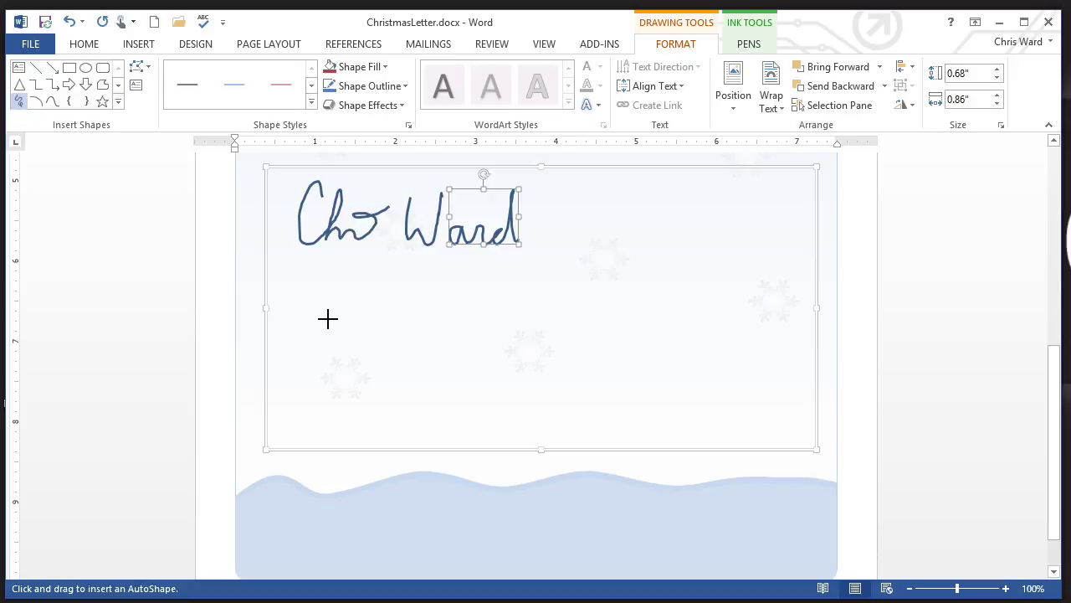
mouse_move(328, 320)
left_mouse_down()
mouse_move(371, 306)
mouse_move(331, 361)
mouse_move(391, 340)
mouse_move(387, 352)
mouse_move(421, 366)
mouse_move(447, 343)
mouse_move(494, 371)
mouse_move(513, 331)
mouse_move(557, 358)
left_mouse_up()
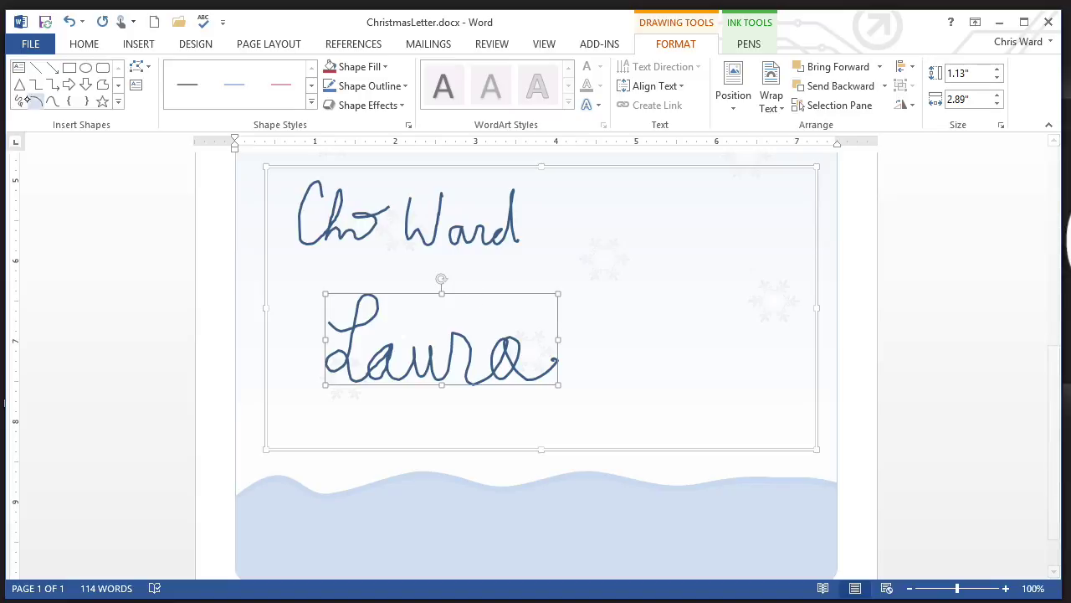
left_click(18, 101)
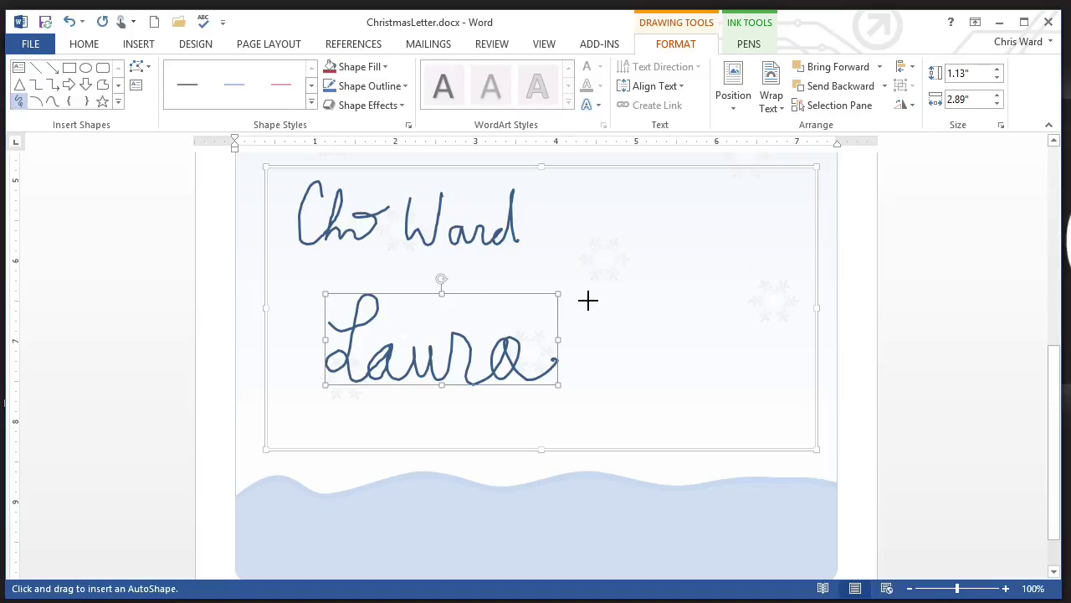
mouse_move(582, 300)
left_mouse_down()
mouse_move(604, 372)
mouse_move(587, 374)
mouse_move(632, 328)
mouse_move(629, 345)
mouse_move(679, 360)
mouse_move(712, 335)
mouse_move(730, 373)
mouse_move(815, 343)
left_mouse_up()
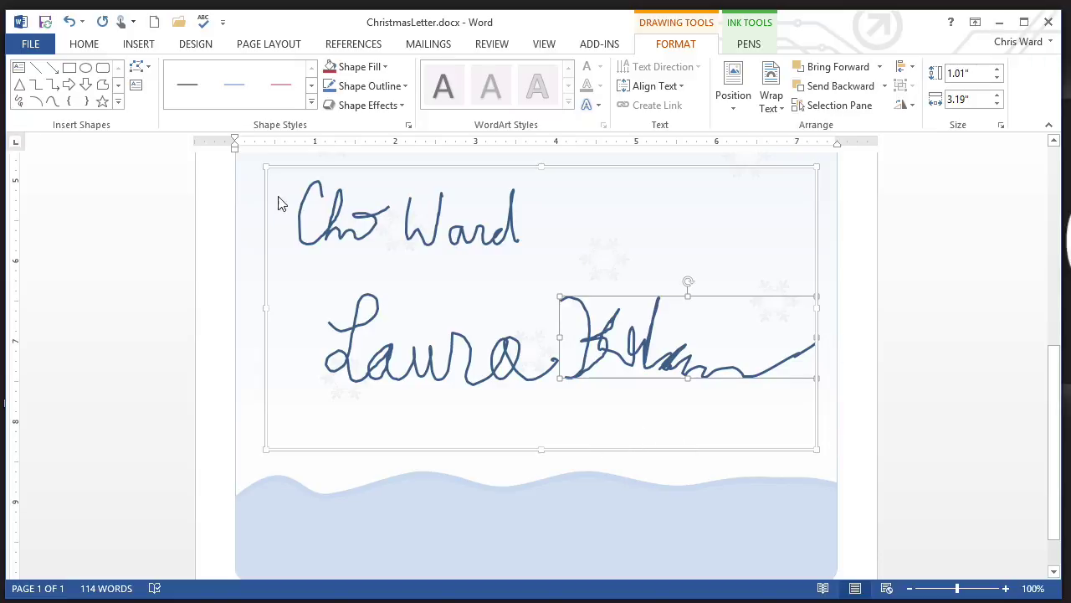
Step: Drag the drawing canvas down below the letter text and Acme Coffee closing
left_click(372, 165)
left_click_drag(371, 166, 354, 165)
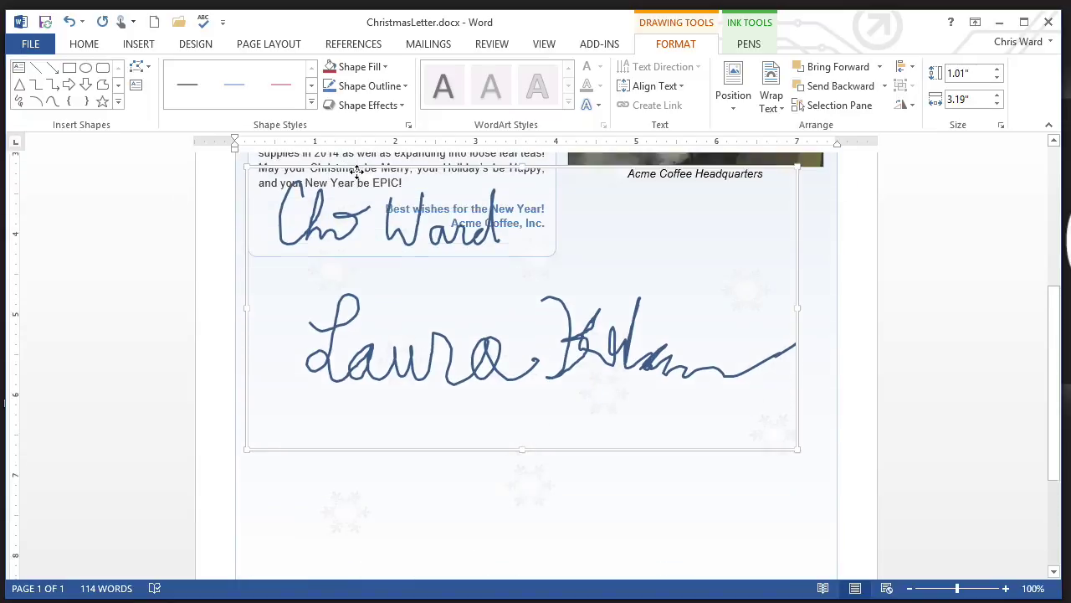
mouse_move(569, 165)
left_mouse_down()
mouse_move(596, 301)
mouse_move(586, 321)
mouse_move(595, 318)
mouse_move(577, 299)
mouse_move(580, 312)
left_mouse_up()
Step: Nudge the second surname stroke slightly down and reselect the whole canvas
left_click(605, 454)
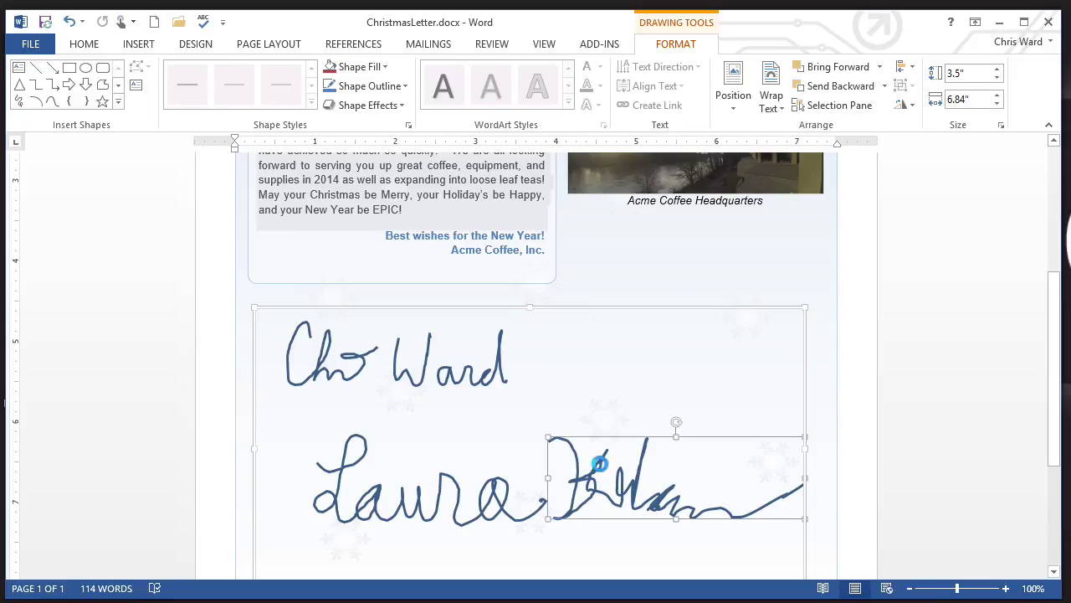
left_click_drag(618, 435, 619, 439)
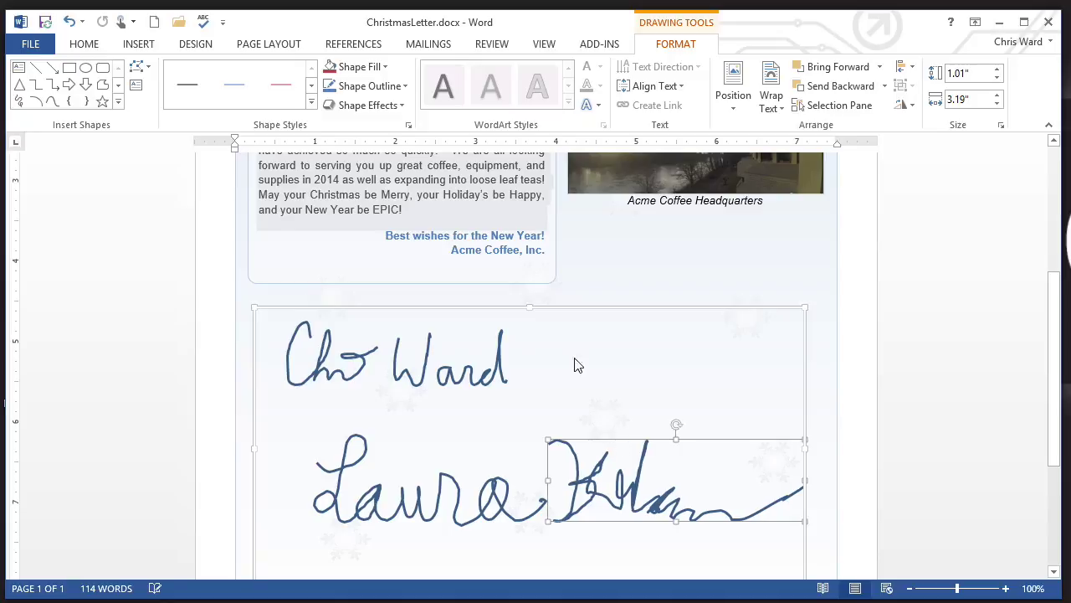
left_click(608, 307)
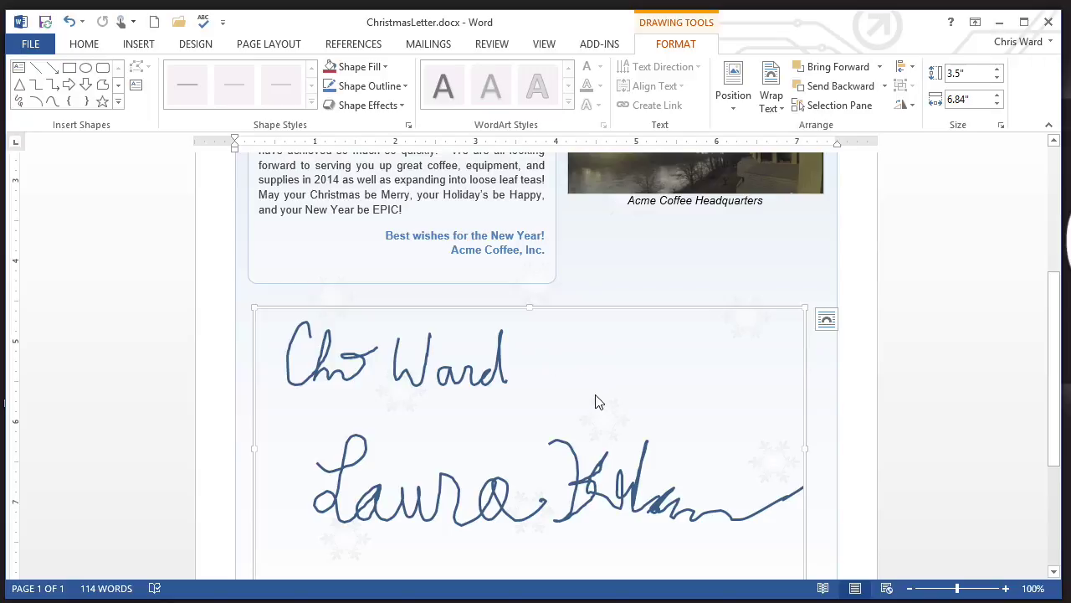
left_click(142, 47)
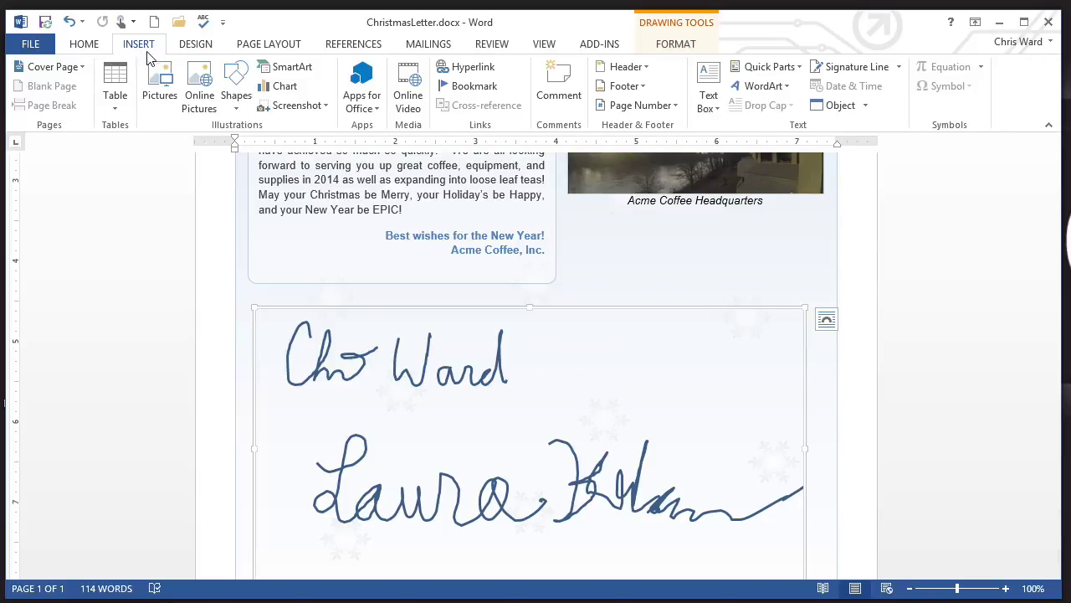
Step: Insert double-espresso.jpg, place it at the canvas's upper right, and settle the canvas below the letter
left_click(168, 99)
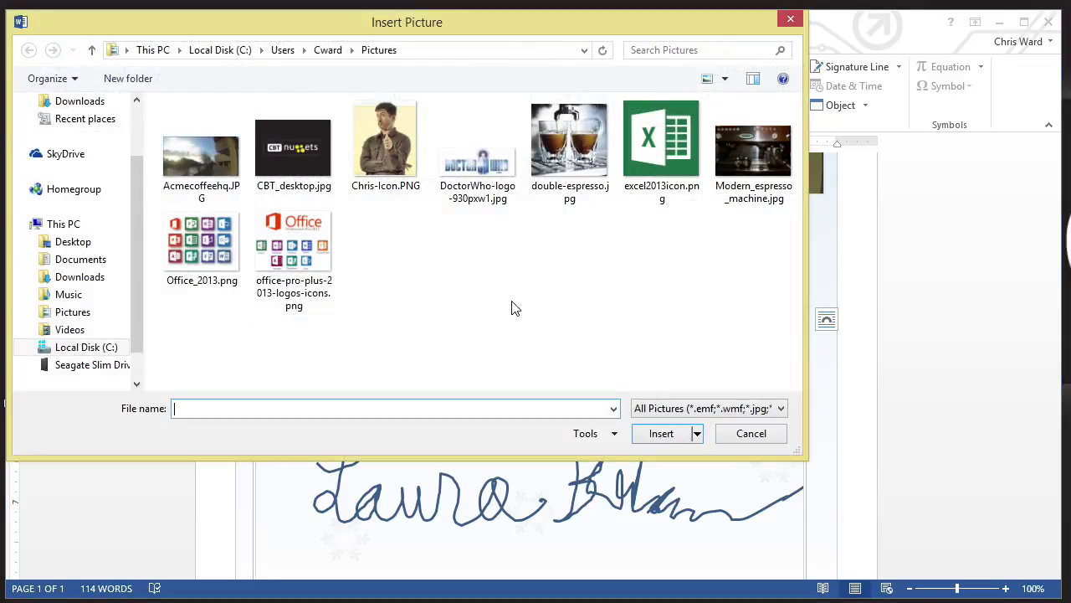
left_click(552, 139)
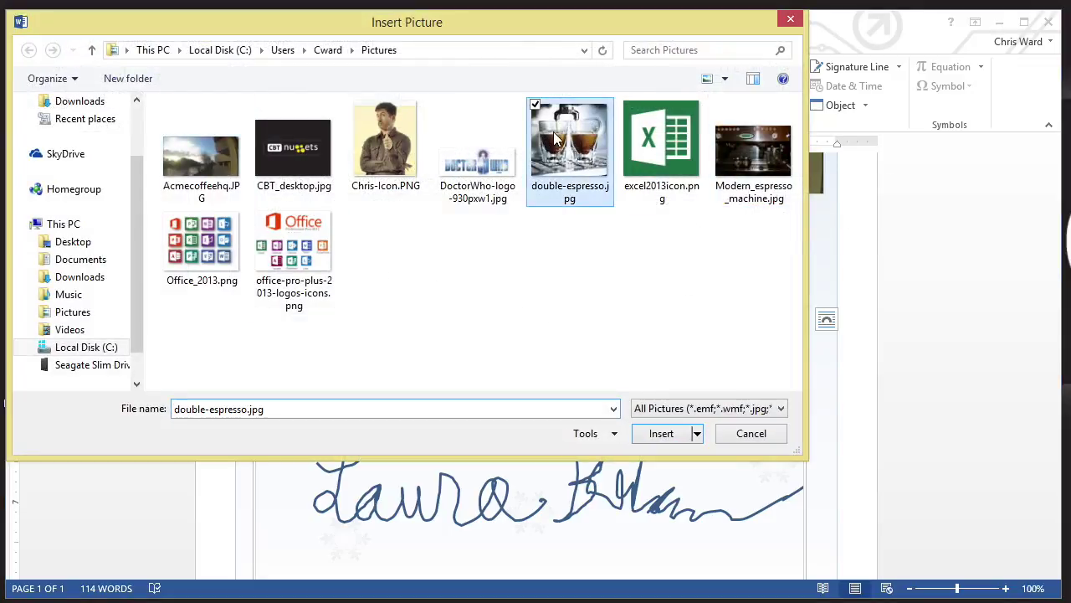
left_click(661, 434)
mouse_move(503, 441)
left_mouse_down()
mouse_move(625, 374)
mouse_move(679, 366)
left_mouse_up()
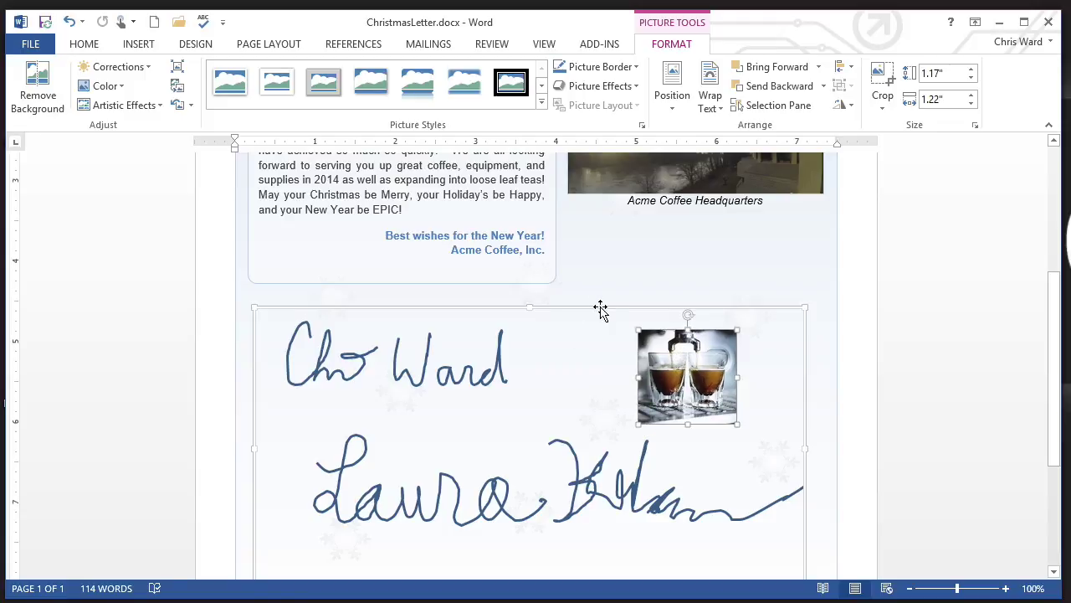
mouse_move(603, 308)
left_mouse_down()
mouse_move(598, 277)
mouse_move(605, 319)
mouse_move(594, 310)
mouse_move(606, 310)
left_mouse_up()
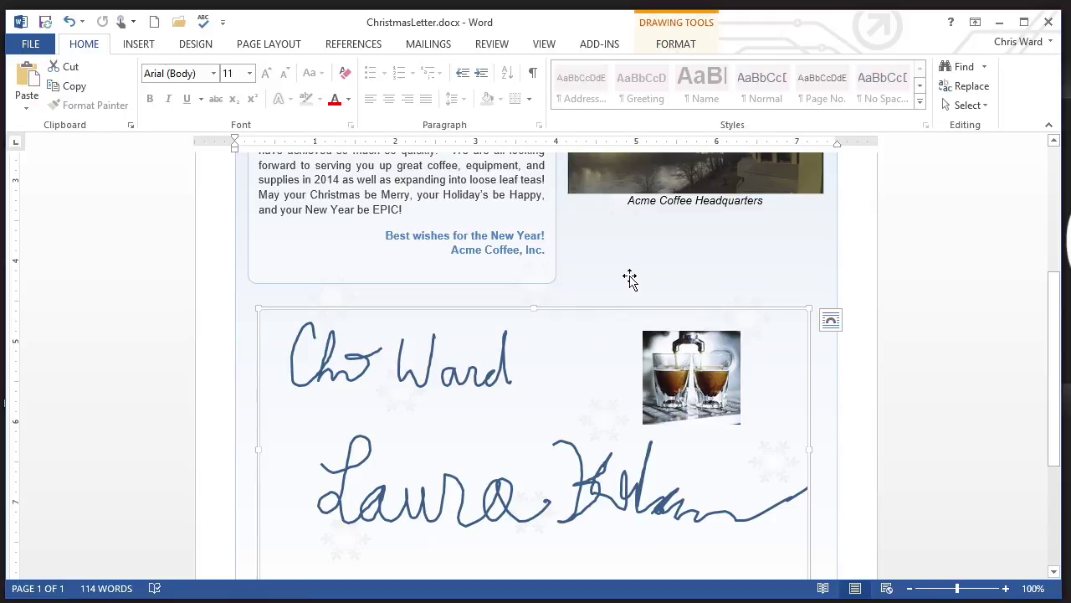